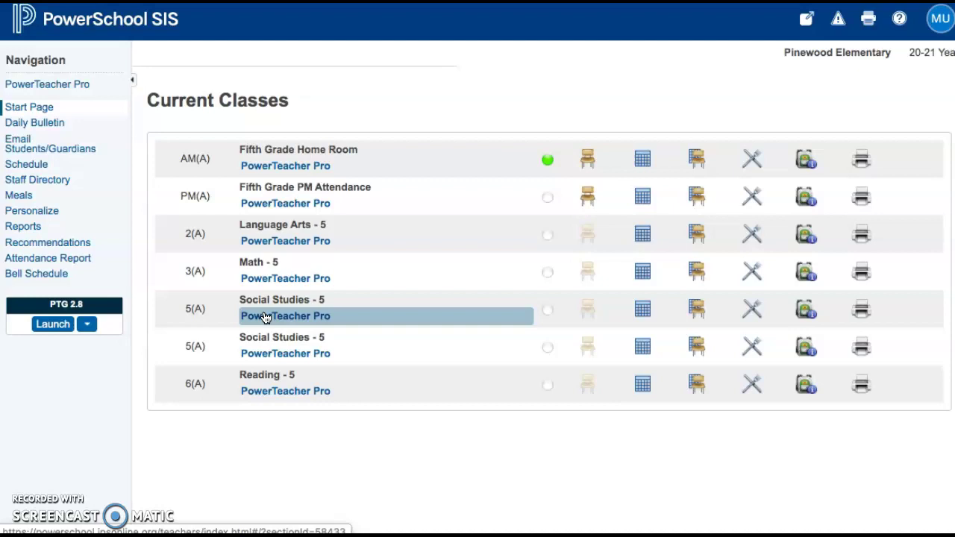
Open the first 5(A) Social Studies - 5 class in PowerTeacher Pro and start creating a new assignment.
left_click(270, 282)
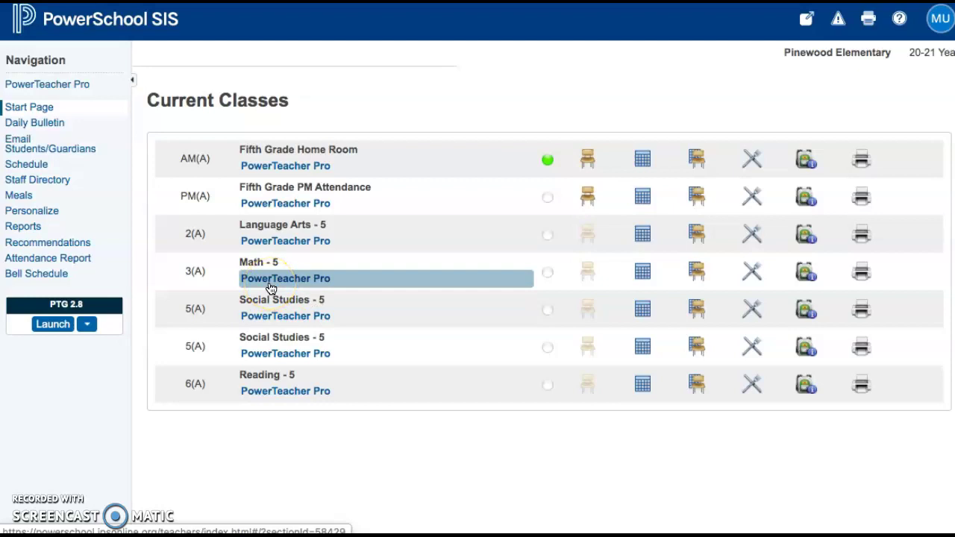
left_click(287, 186)
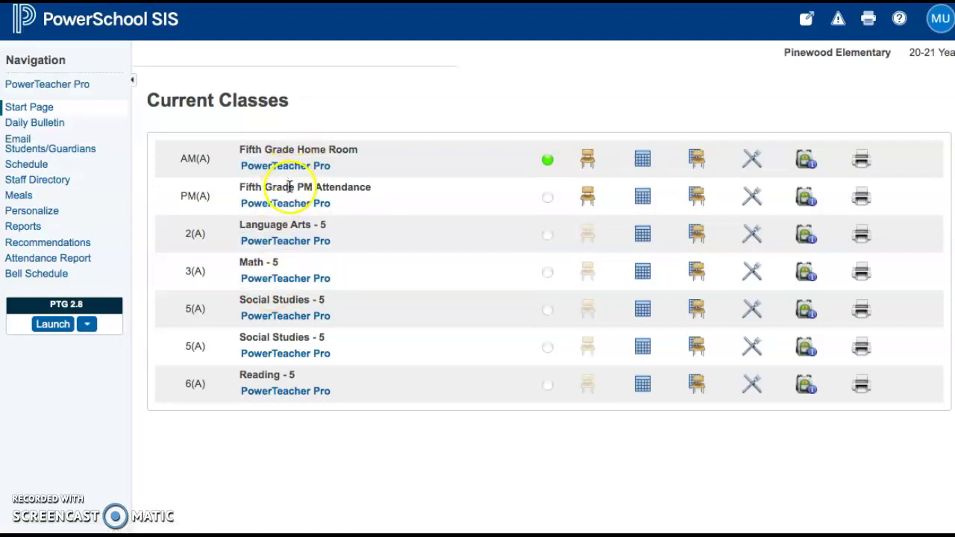
left_click(263, 319)
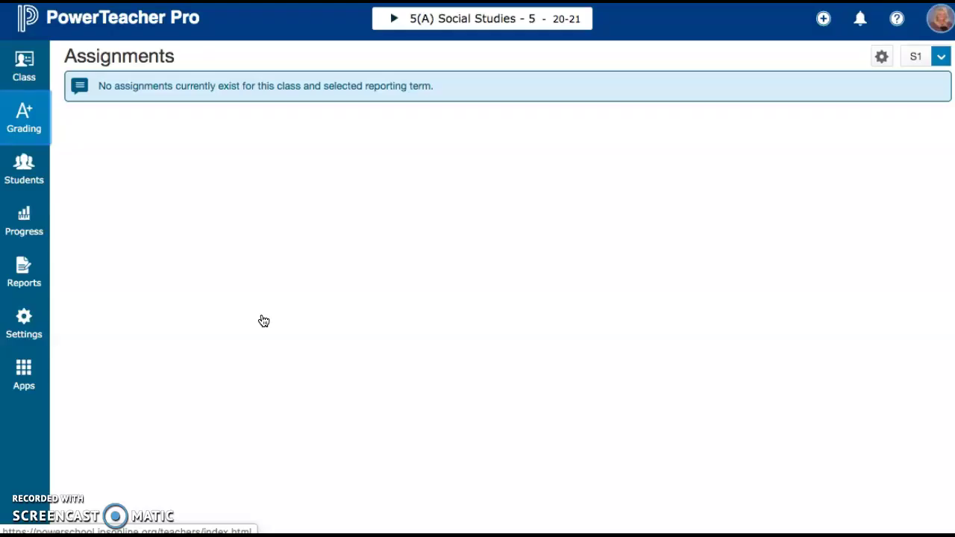
left_click(397, 279)
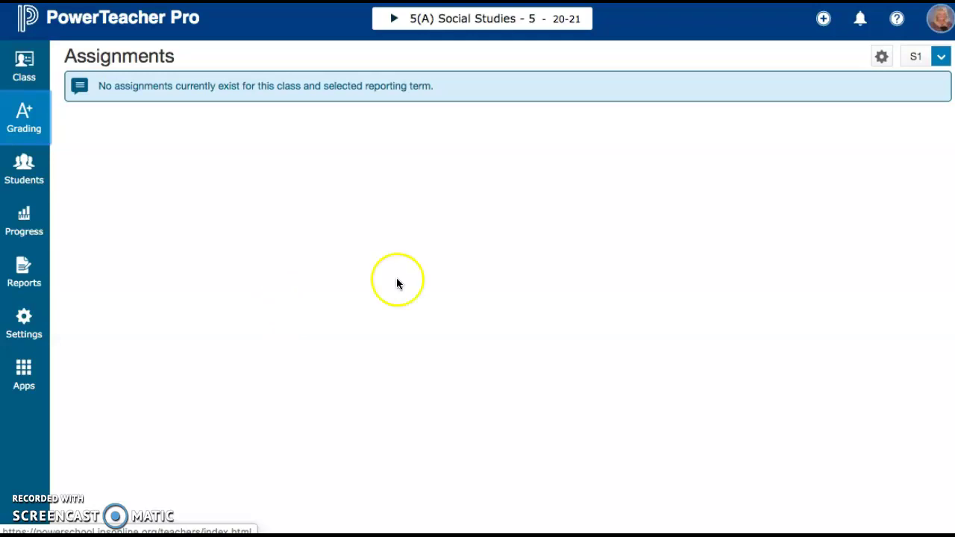
left_click(823, 20)
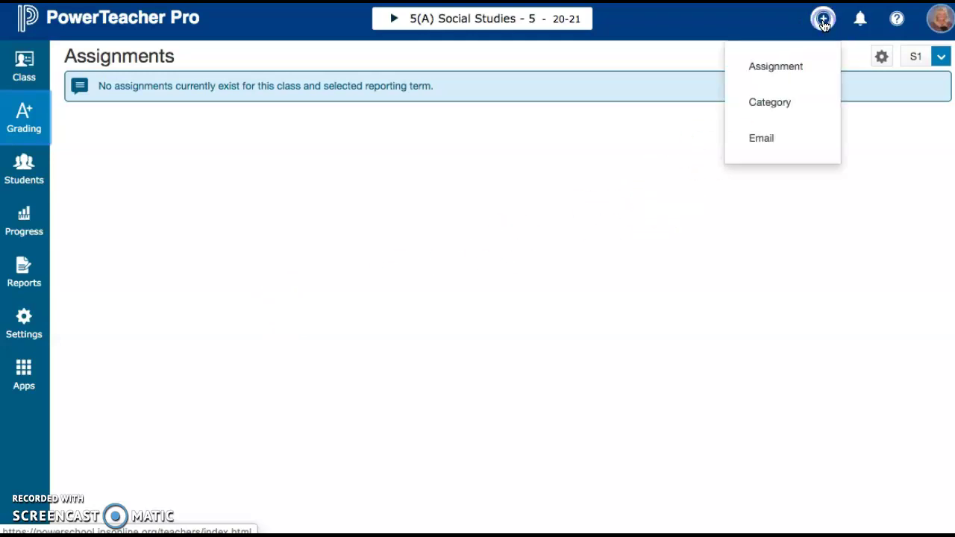
left_click(775, 68)
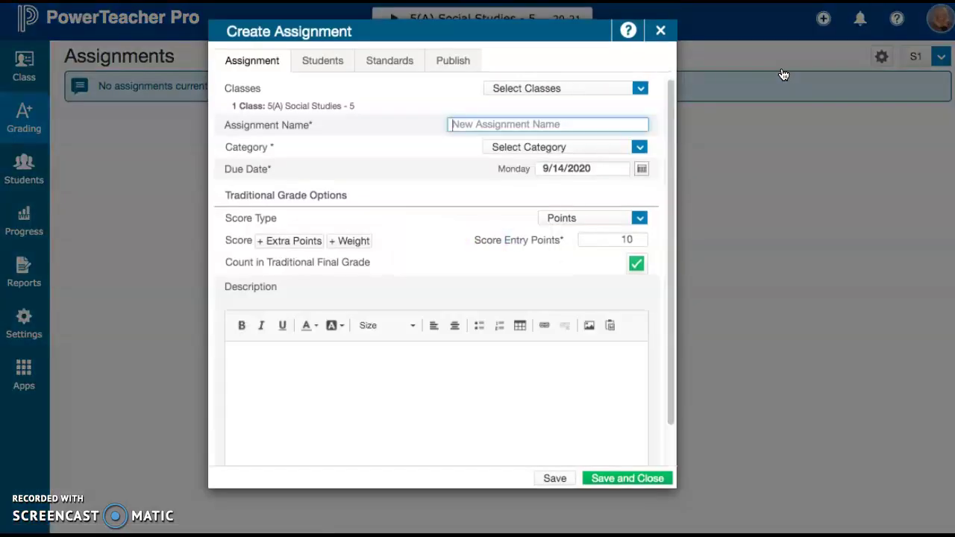
Try adding the other 5(A) Social Studies - 5 class to the new assignment's classes.
left_click(640, 88)
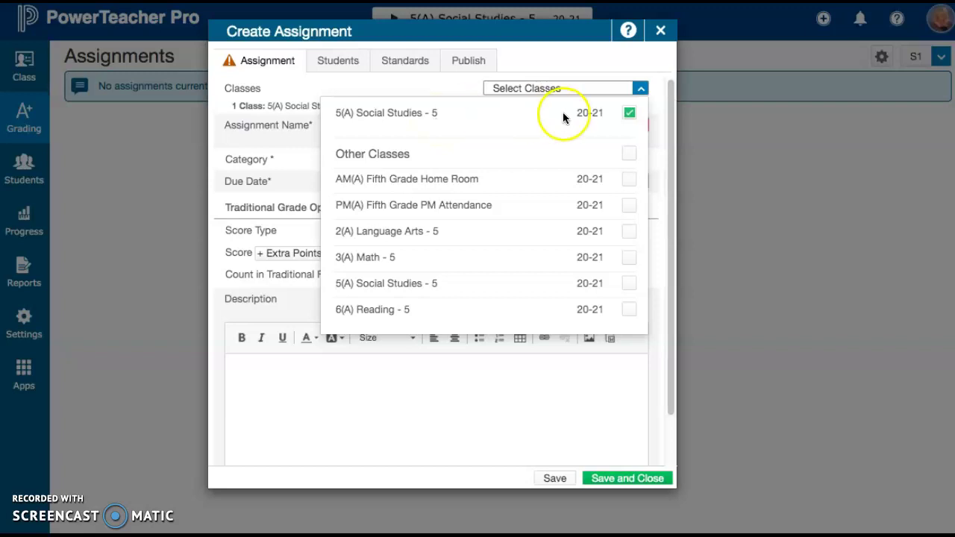
left_click(629, 283)
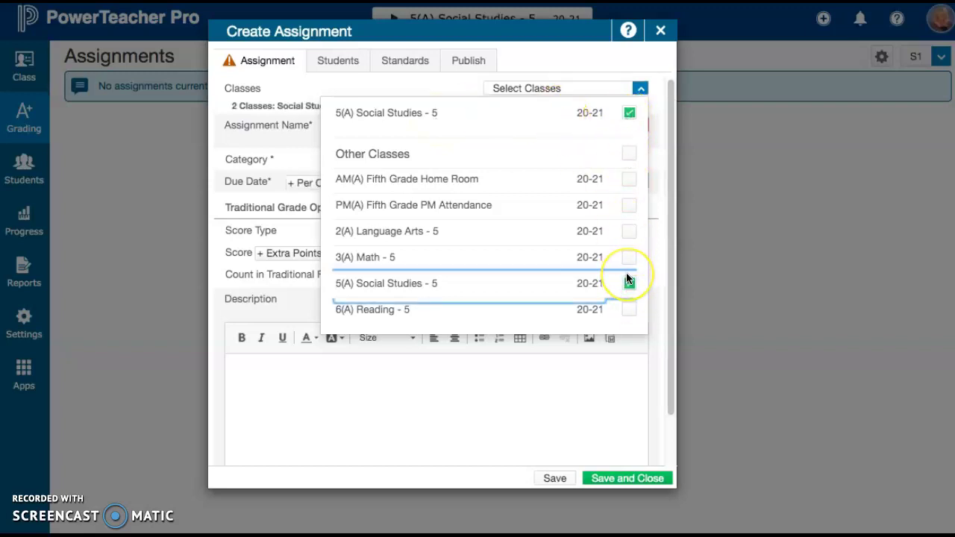
left_click(629, 283)
left_click(629, 283)
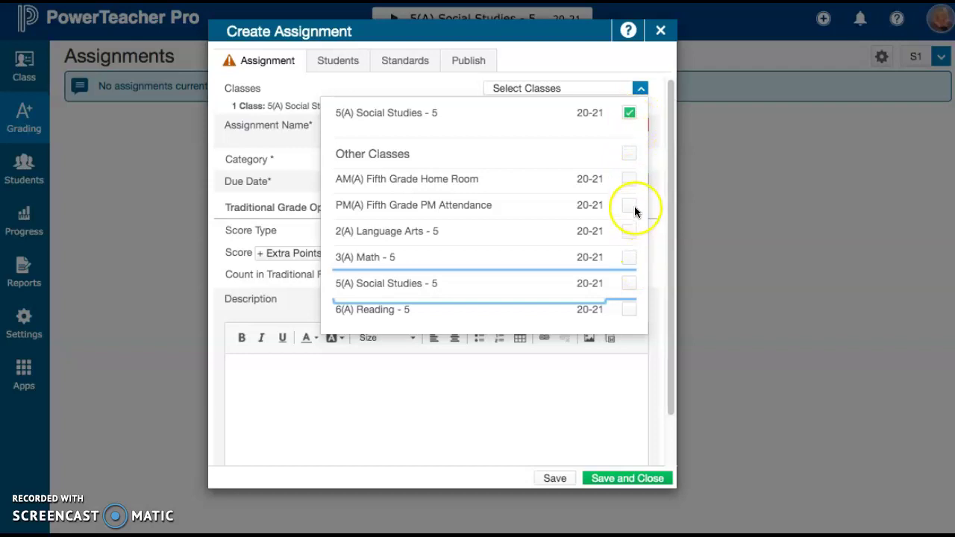
left_click(608, 481)
left_click(505, 403)
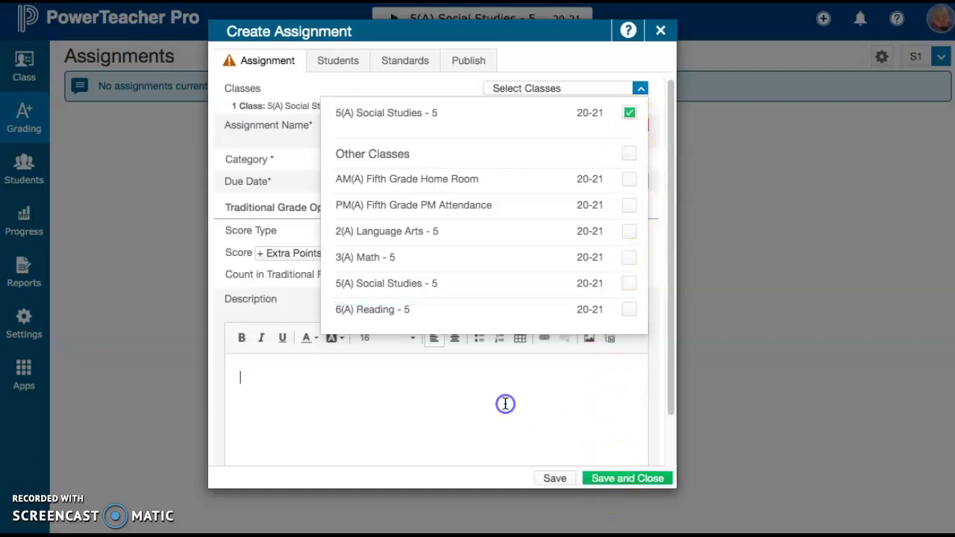
left_click(628, 104)
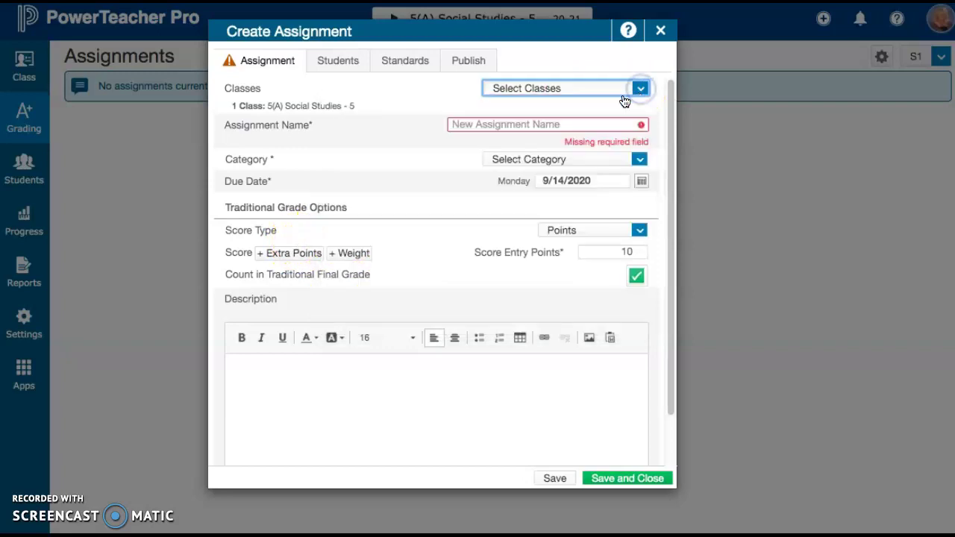
Name the assignment "Levels Quiz" and assign it to the Quiz category.
left_click(569, 124)
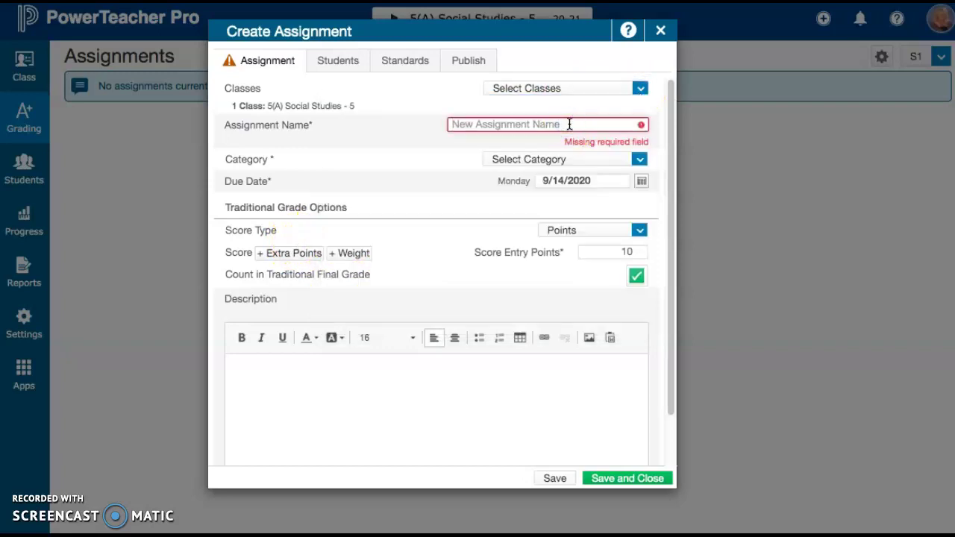
type("Level")
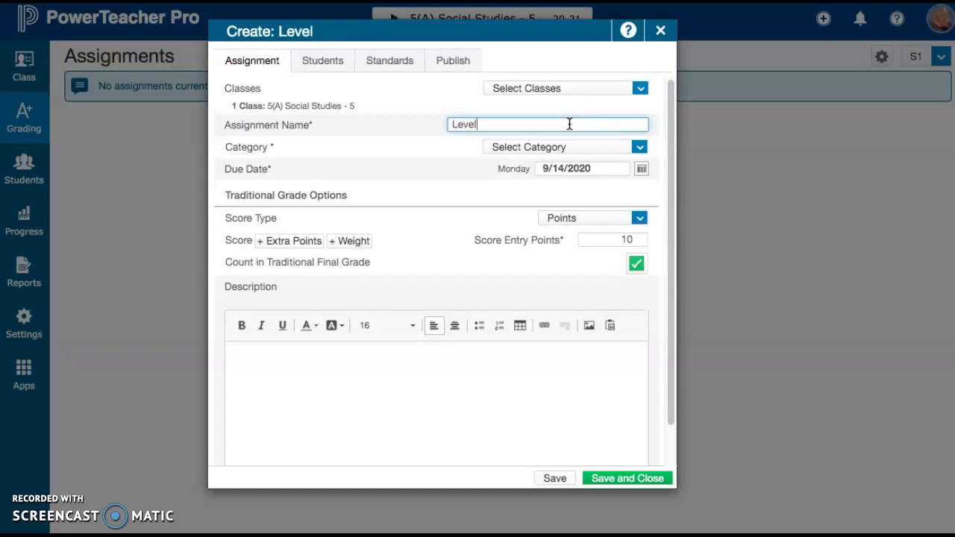
type("s Quiz")
left_click(588, 147)
left_click(542, 189)
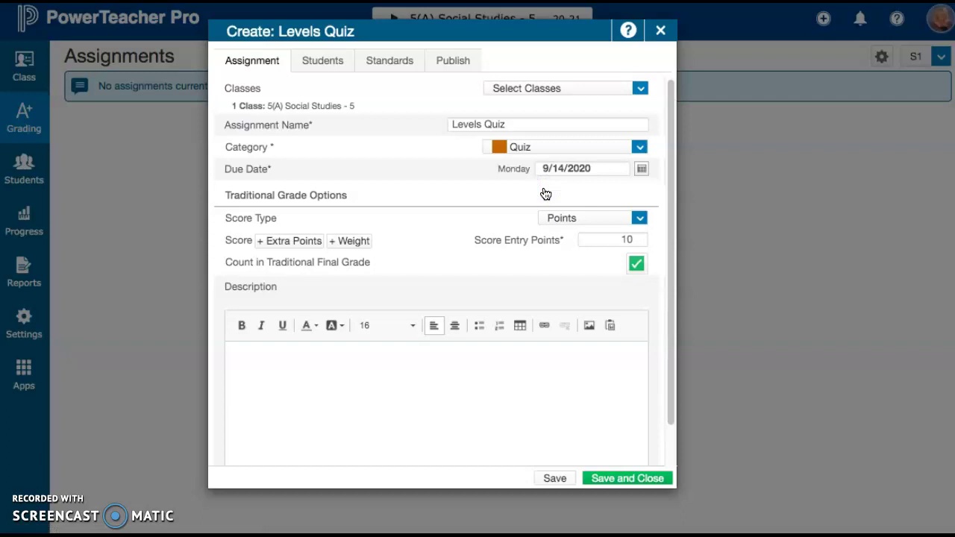
left_click(582, 169)
left_click(606, 221)
left_click(637, 240)
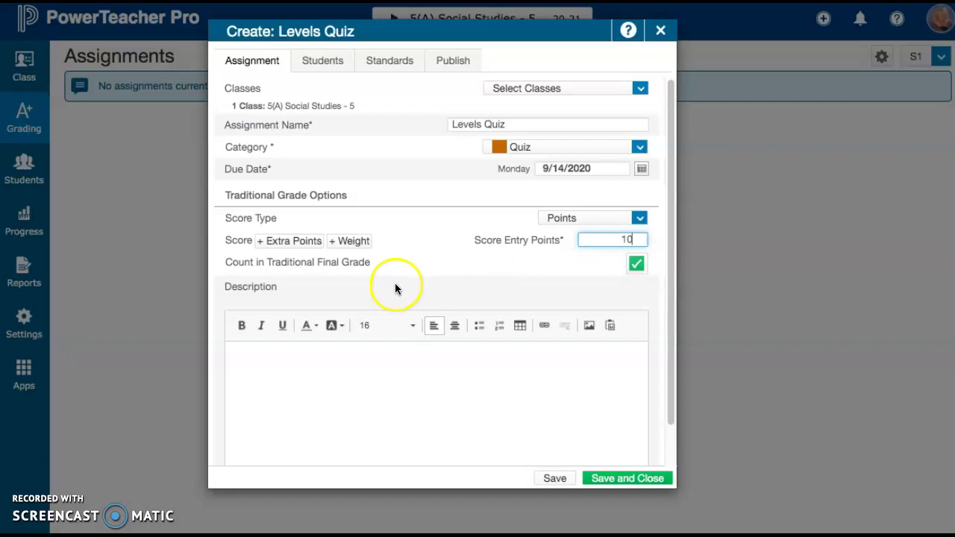
Add extra points to the assignment's score, try a value of 2, and set them back to 0.
left_click(298, 245)
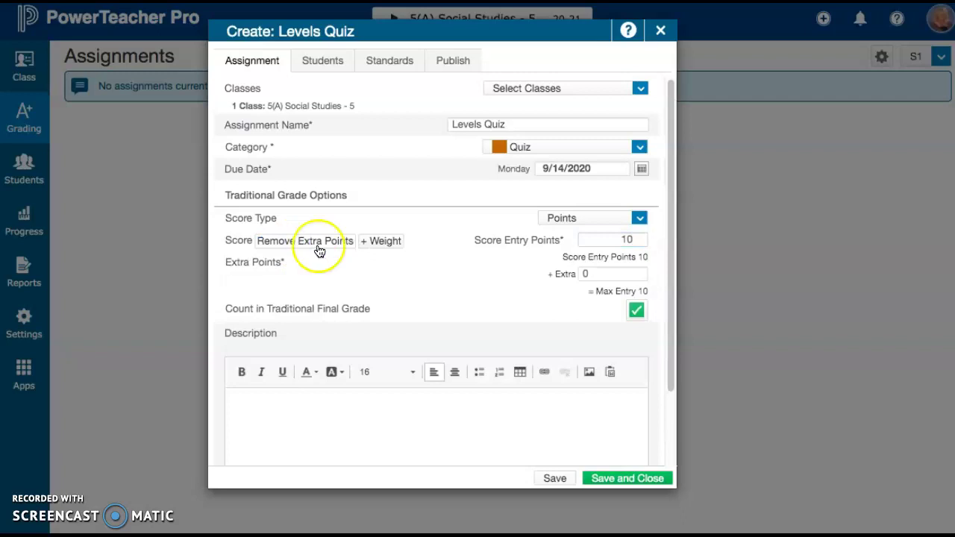
left_click(593, 274)
key("BackSpace")
type("2")
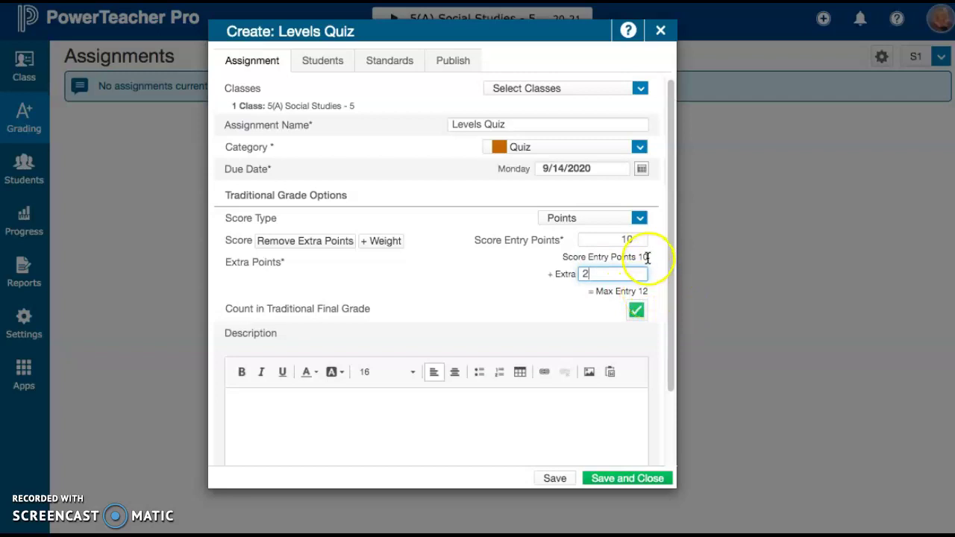
key("BackSpace")
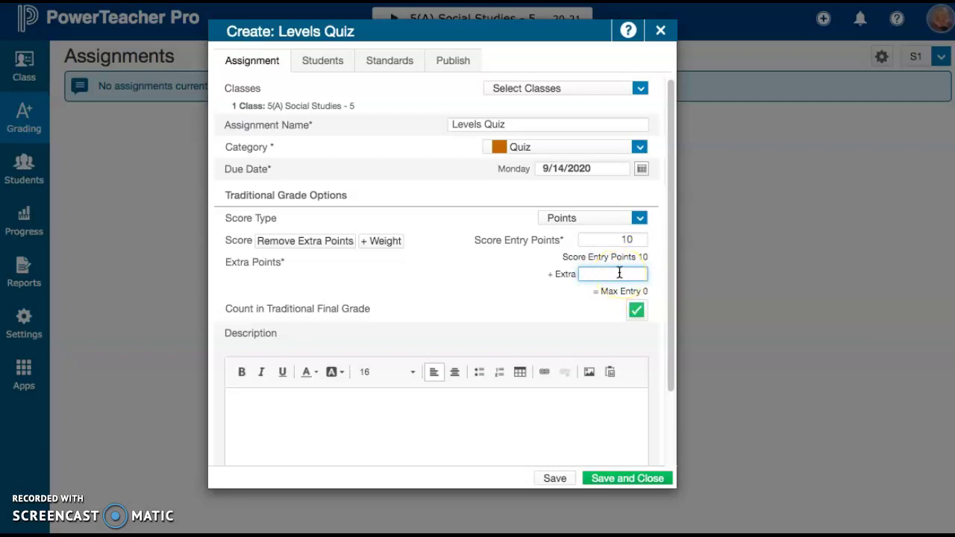
left_click(375, 264)
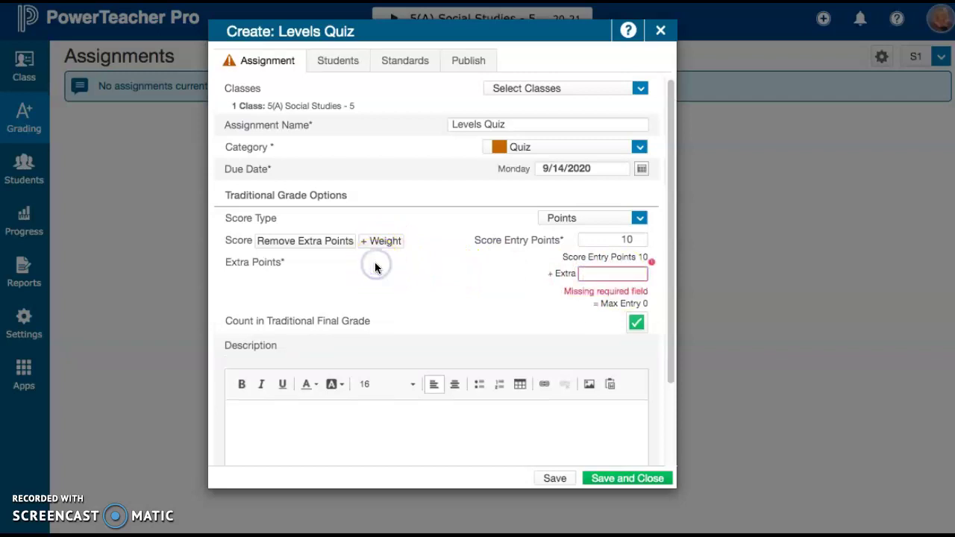
left_click(623, 275)
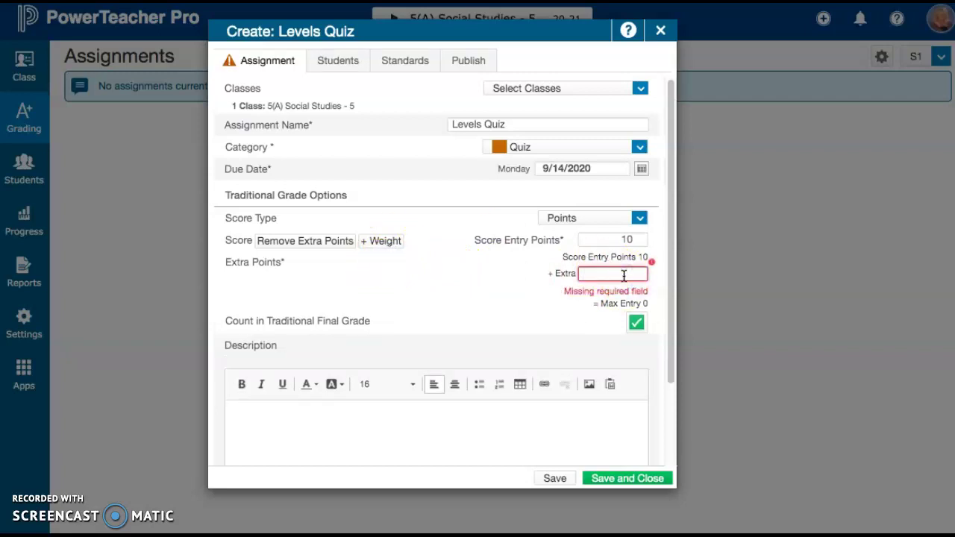
type("0")
left_click(477, 324)
Add a weight of 2 to the assignment's score.
left_click(386, 249)
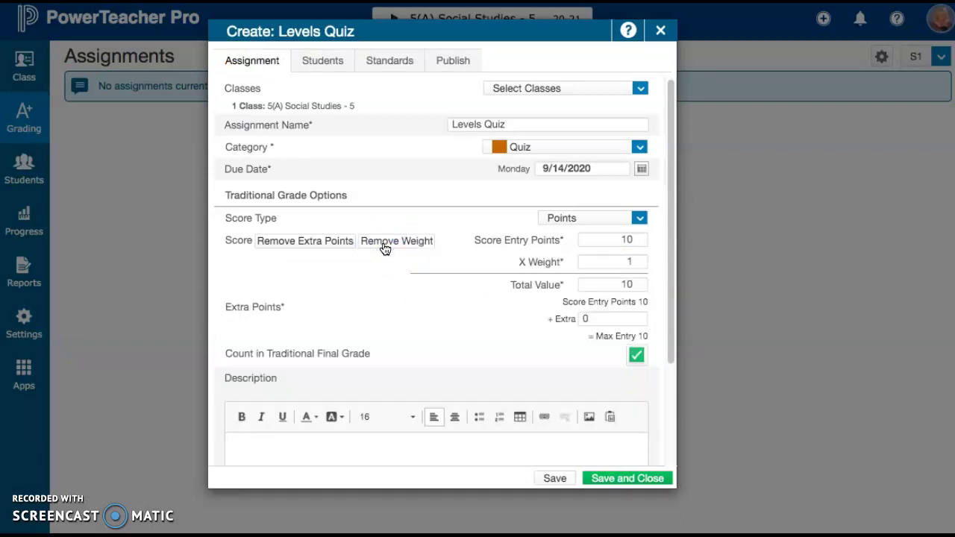
left_click(634, 262)
type("2")
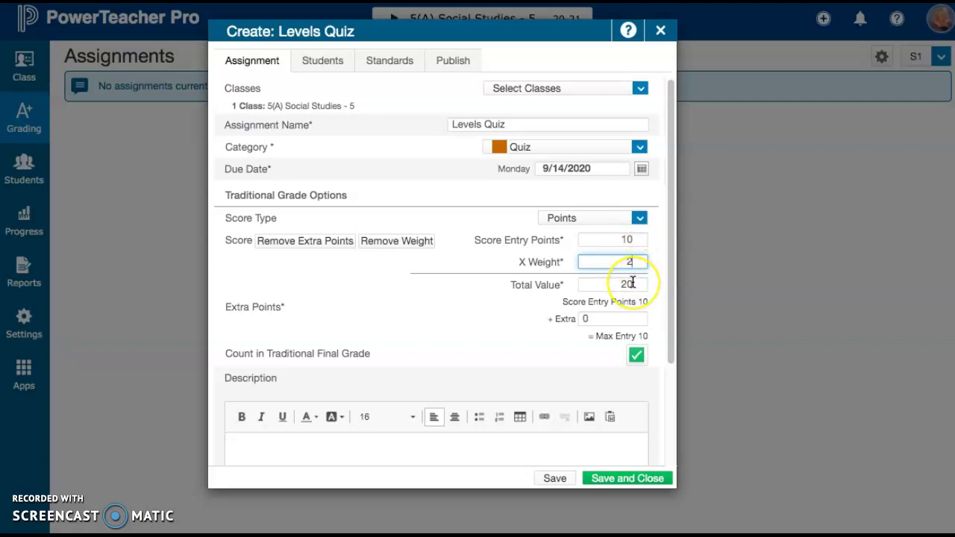
Enter the assignment description "Quiz over the levels, students were able to use notes.".
scroll(540, 356, "down", 1)
scroll(537, 356, "down", 3)
left_click(469, 344)
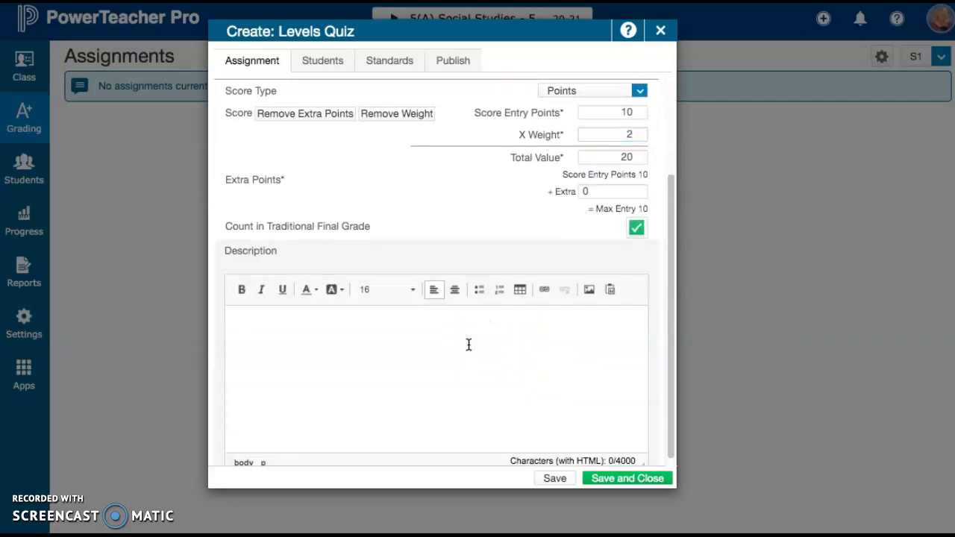
scroll(469, 344, "up", 4)
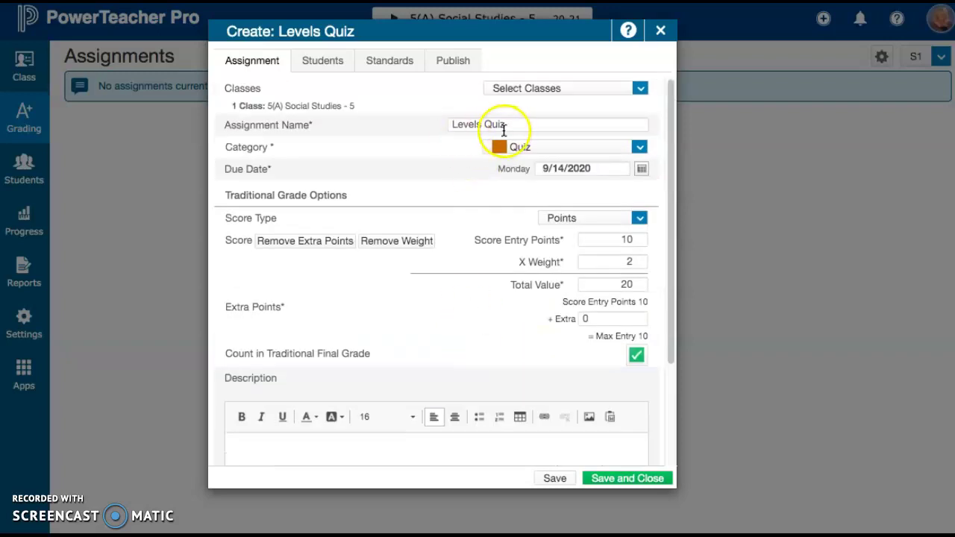
scroll(427, 326, "down", 2)
left_click(366, 397)
type("Q")
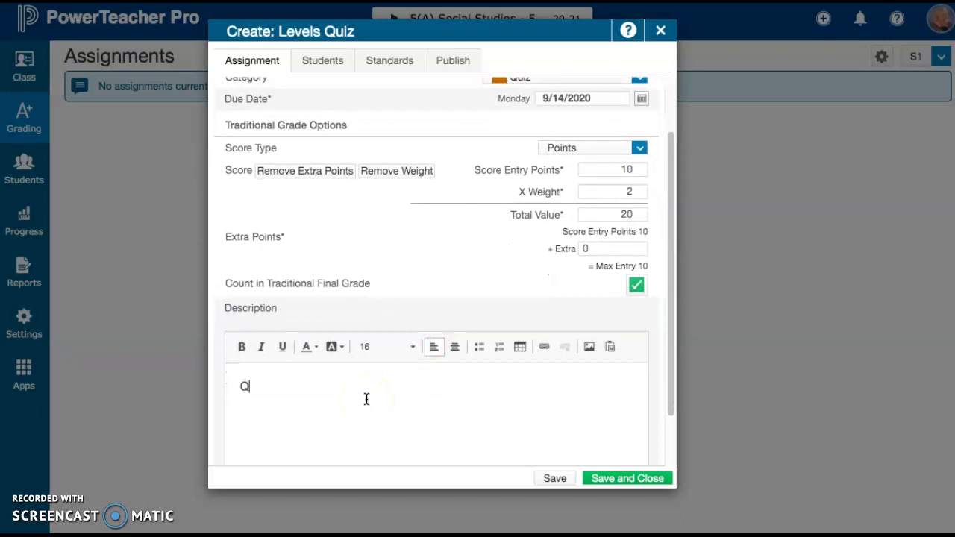
type("uiz over the")
key("BackSpace")
key("BackSpace")
key("BackSpace")
key("BackSpace")
key("BackSpace")
type("er the leve")
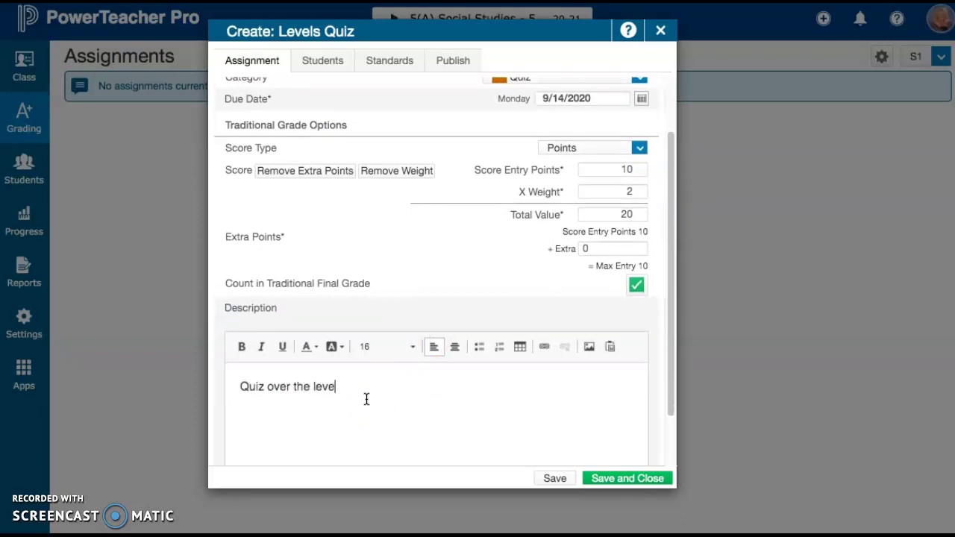
type("ls, students were a")
left_click(365, 407)
type("ble to use notes.")
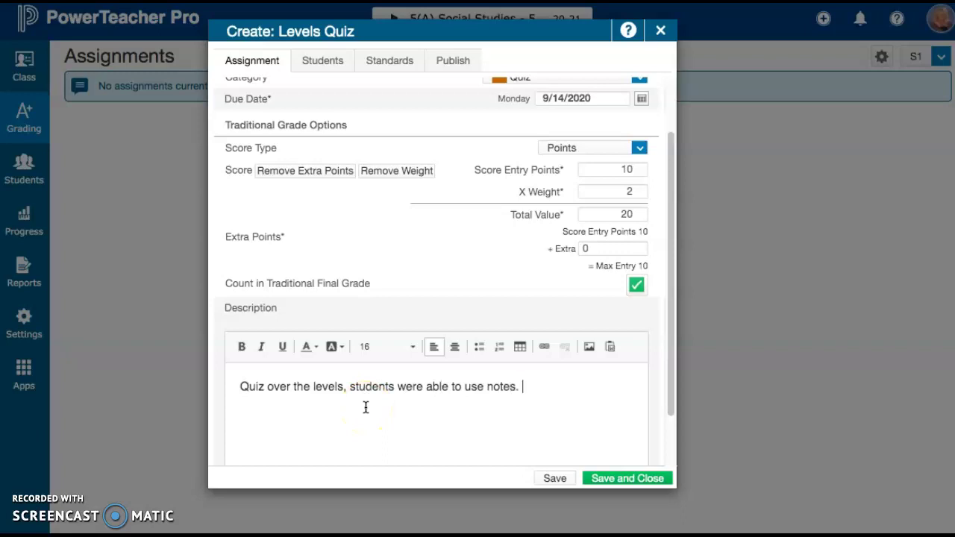
left_click(365, 478)
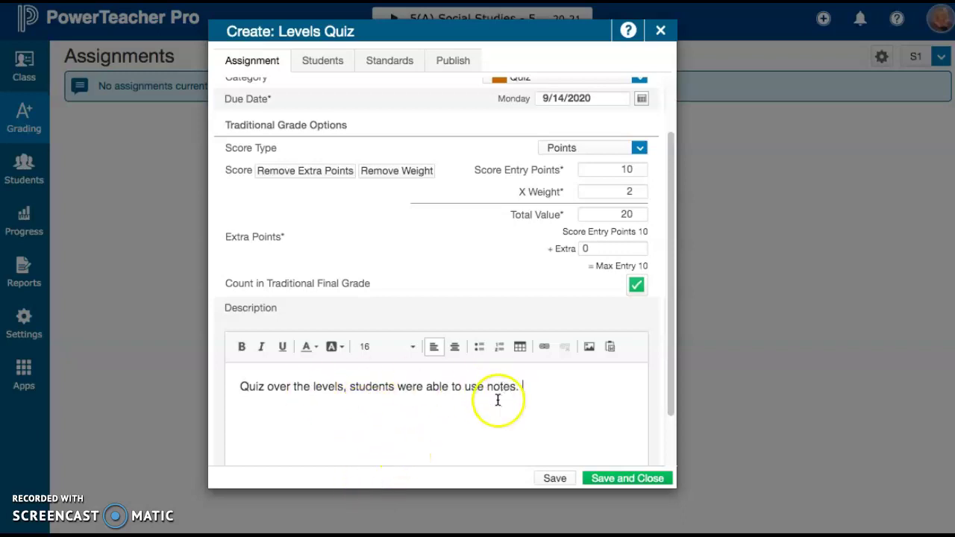
Save the completed Levels Quiz assignment and close its form.
scroll(566, 365, "up", 2)
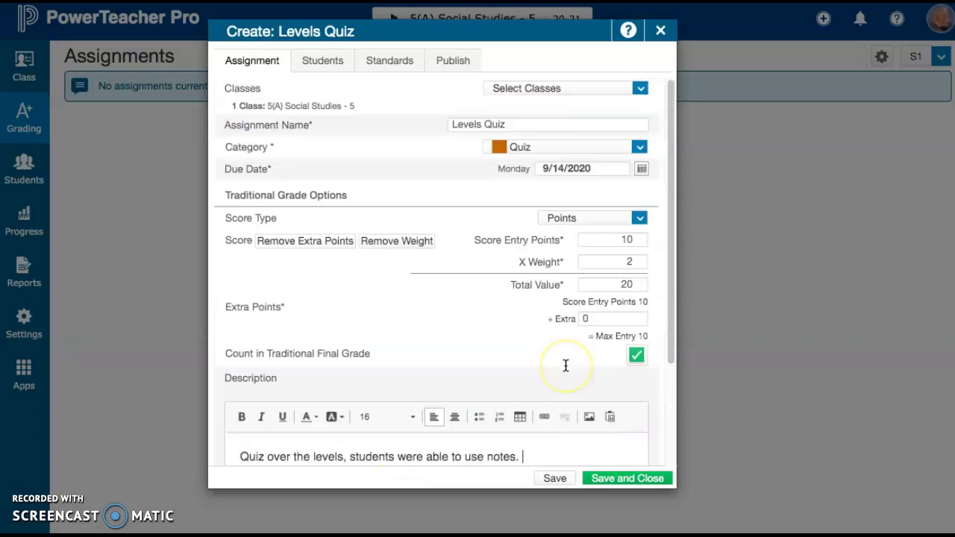
scroll(566, 366, "down", 3)
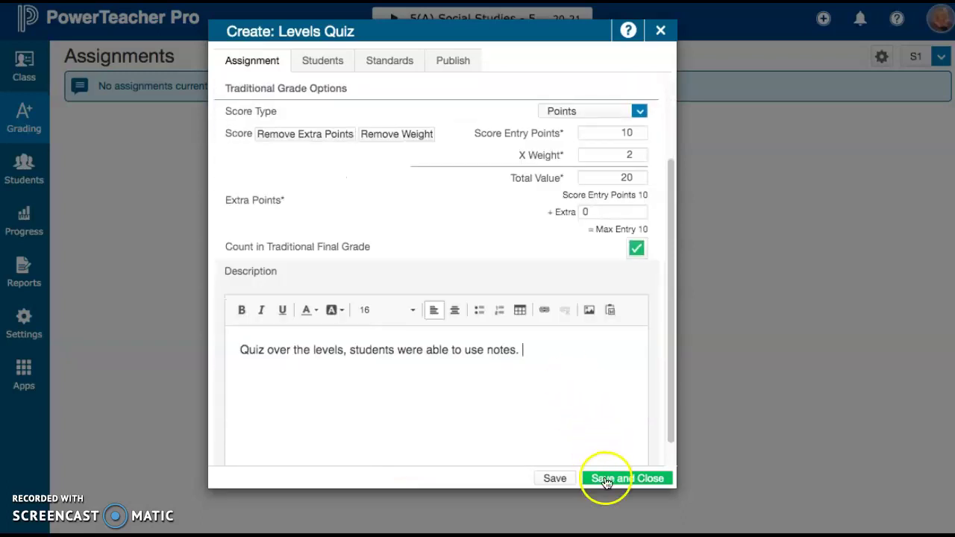
left_click(606, 479)
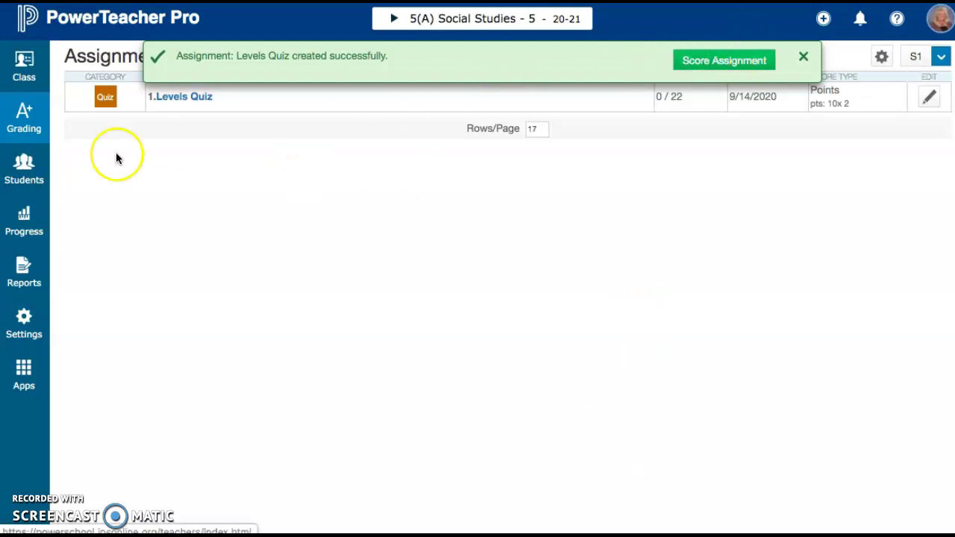
Open the Levels Quiz score sheet and select the first student's score for entry.
left_click(177, 97)
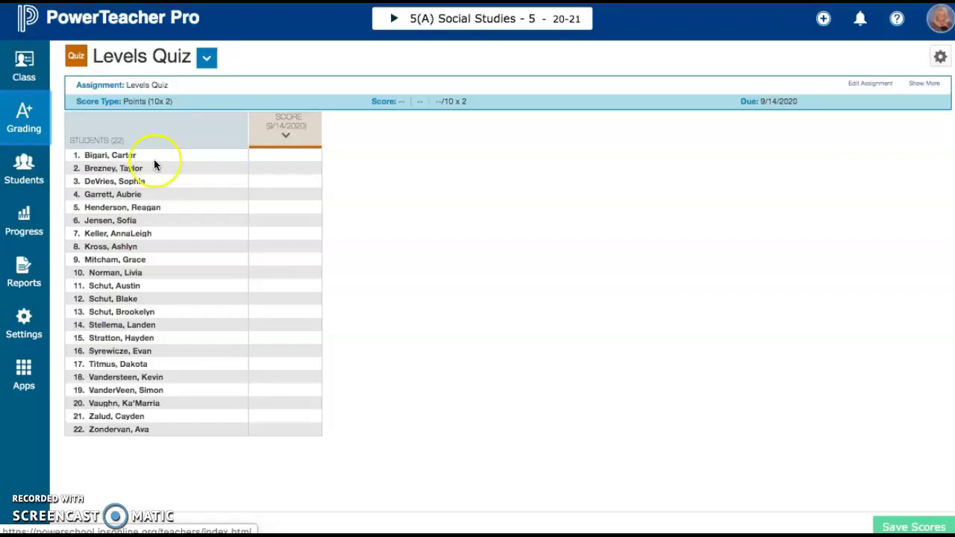
left_click(281, 157)
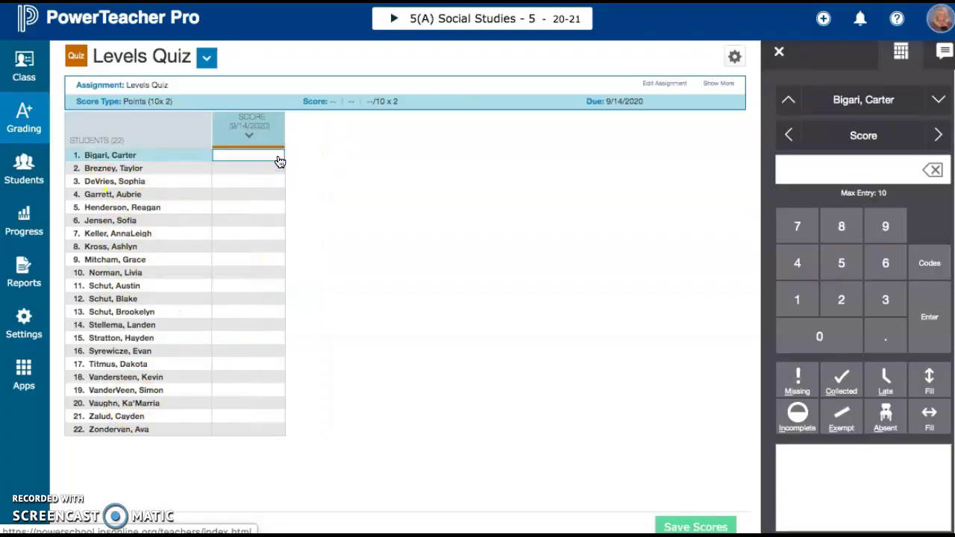
Enter a quiz score of 8 for the first student and 9 for the second.
left_click(250, 166)
key("Return")
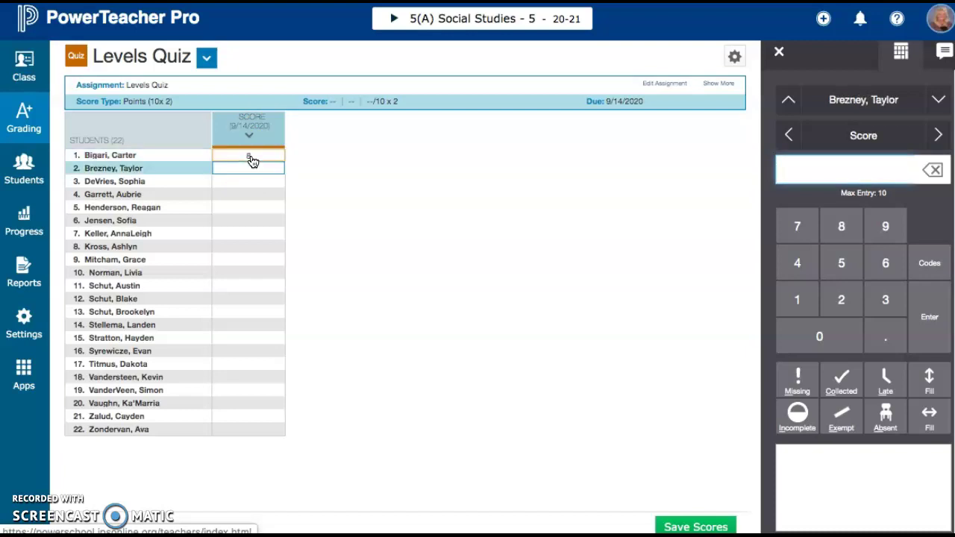
type("9")
key("Return")
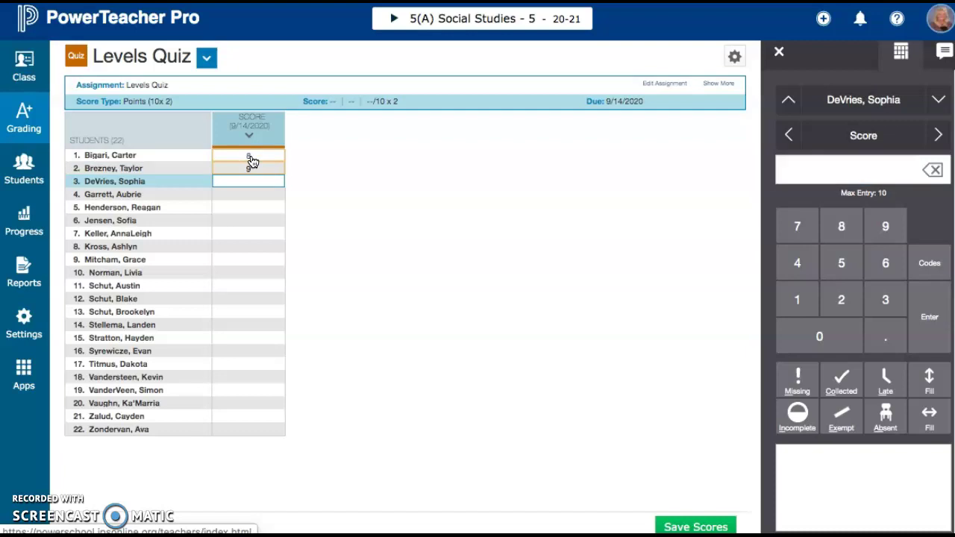
Try to enter a score of 12 for the third student, then discard the change.
type("12")
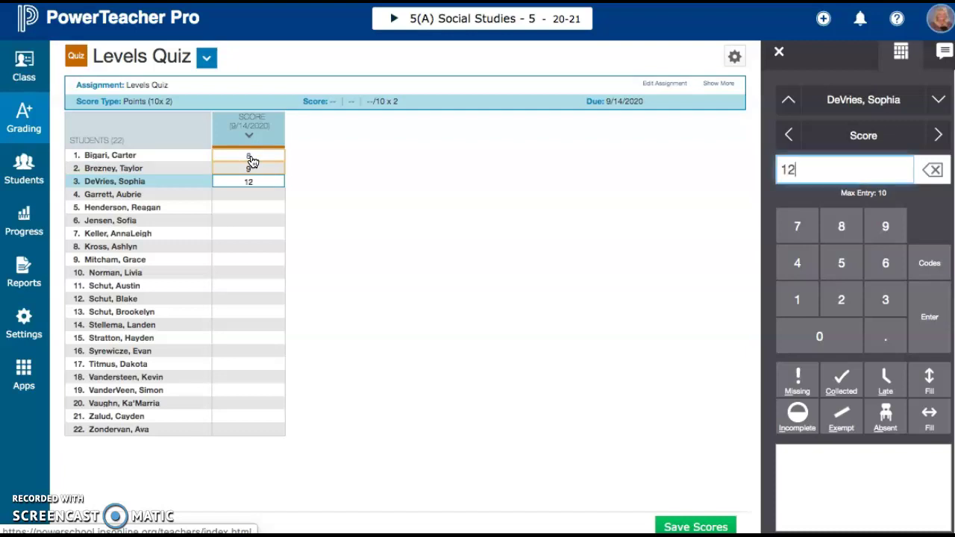
key("Return")
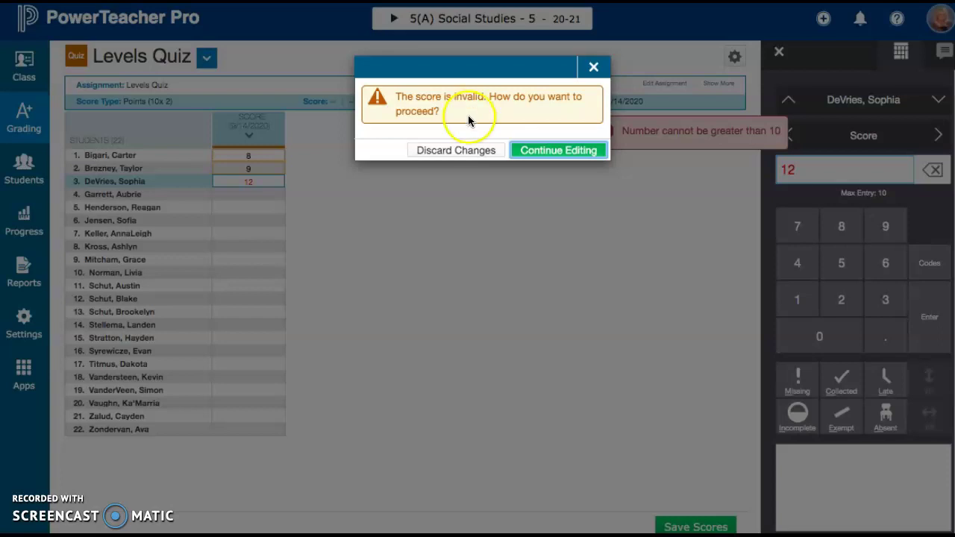
left_click(455, 150)
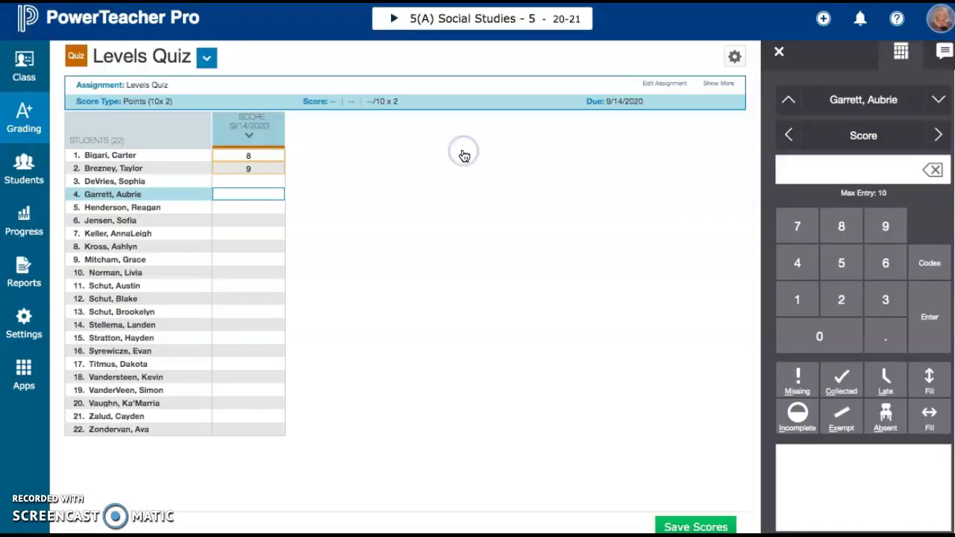
Enter a quiz score of 10 for the third student and 9 for the fourth.
left_click(259, 182)
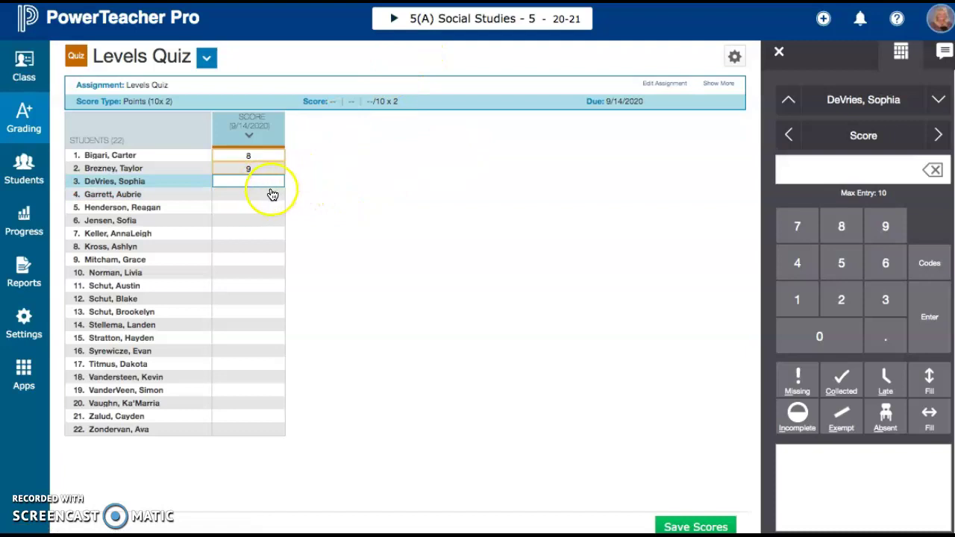
type("10")
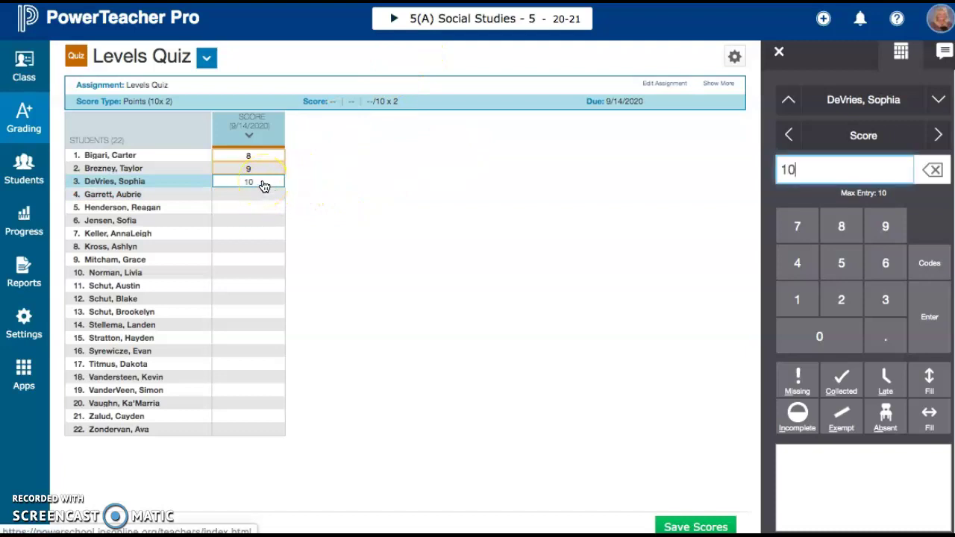
key("Return")
type("9")
key("Return")
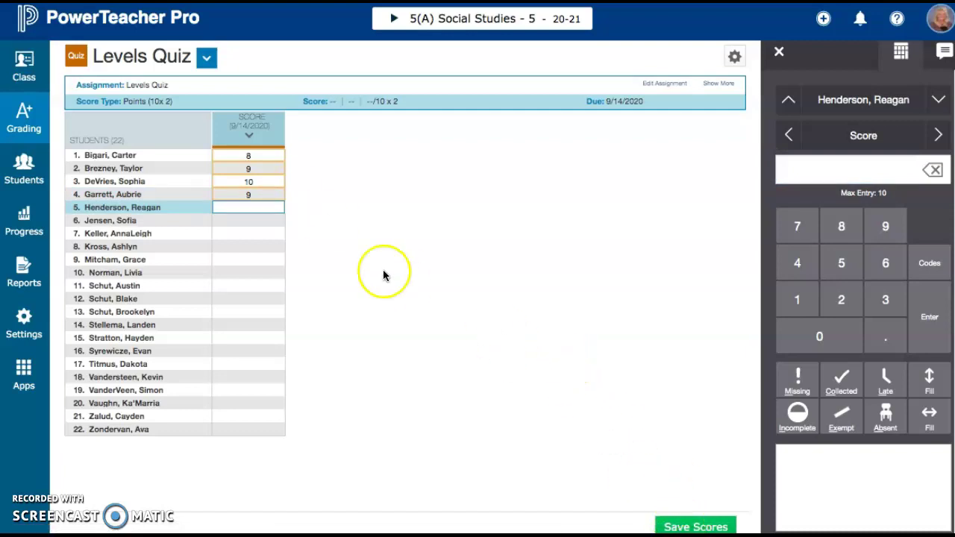
Clear the Levels Quiz scores of the first four students.
left_click(259, 196)
key("BackSpace")
left_click(246, 184)
key("BackSpace")
left_click(244, 169)
key("BackSpace")
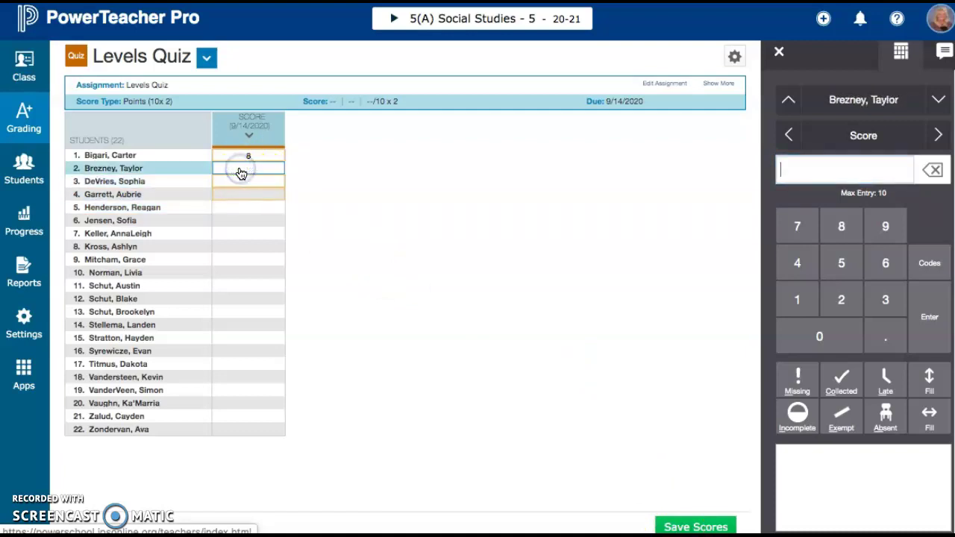
left_click(242, 156)
key("BackSpace")
left_click(377, 226)
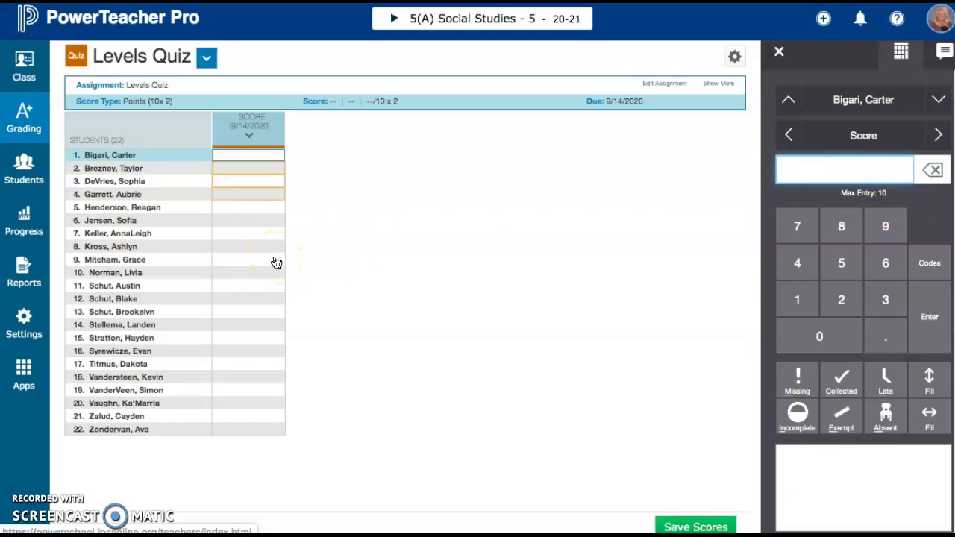
Enter a Levels Quiz score of 9 for the first student and go to the second student's score.
left_click(258, 160)
type("9")
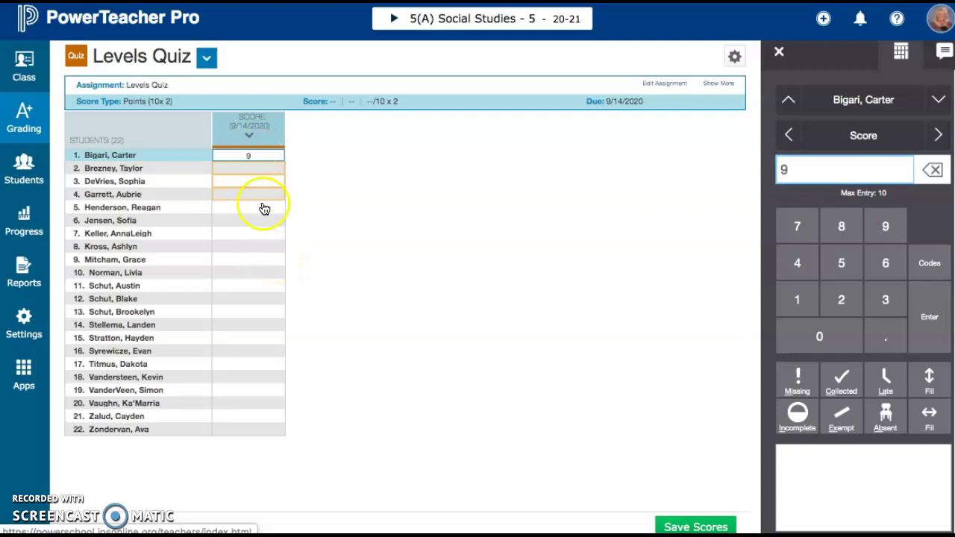
left_click(261, 177)
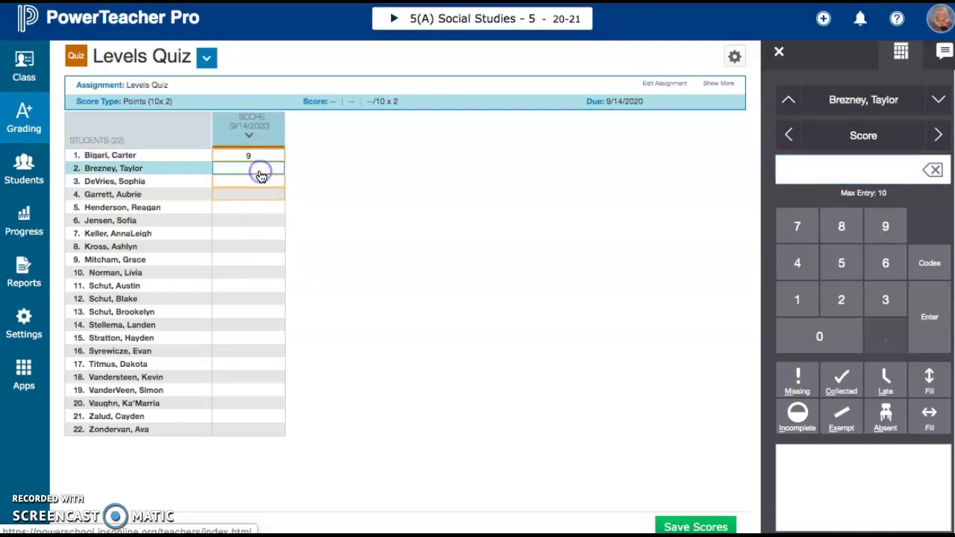